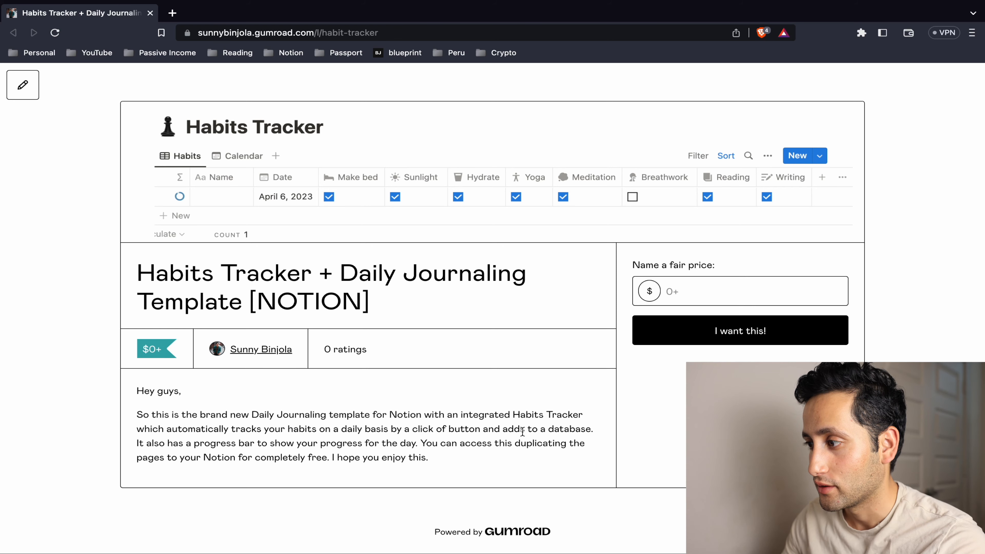
- Get the Gumroad habits-tracker template for a $0 price and complete the free checkout
{"action": "left_click", "coordinate": [694, 335]}
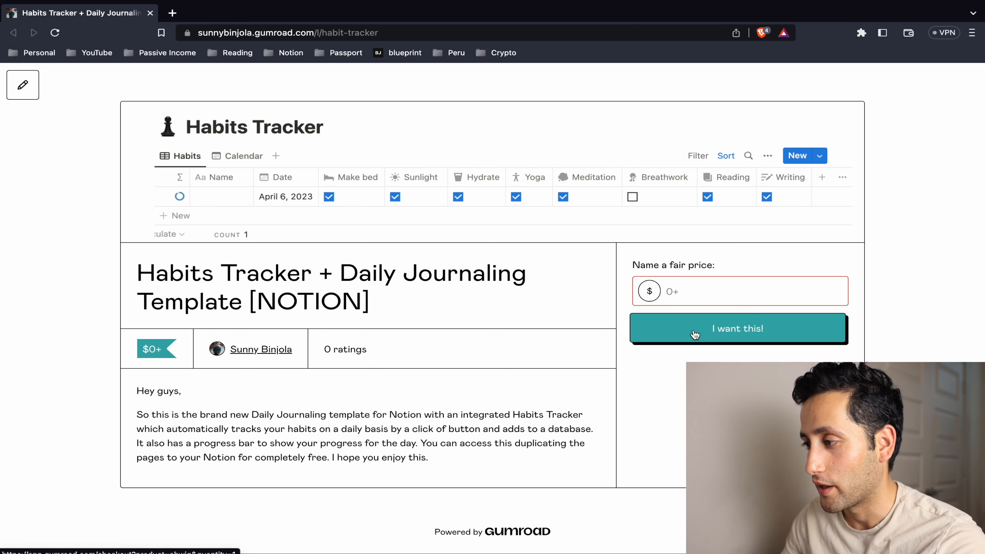
{"action": "left_click", "coordinate": [678, 279]}
{"action": "type", "text": "0"}
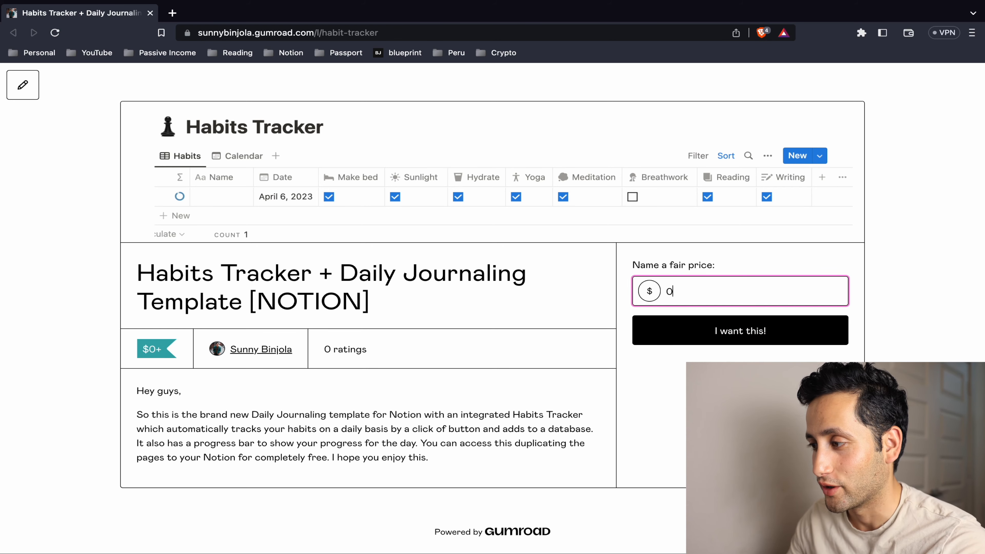
{"action": "left_click", "coordinate": [693, 330]}
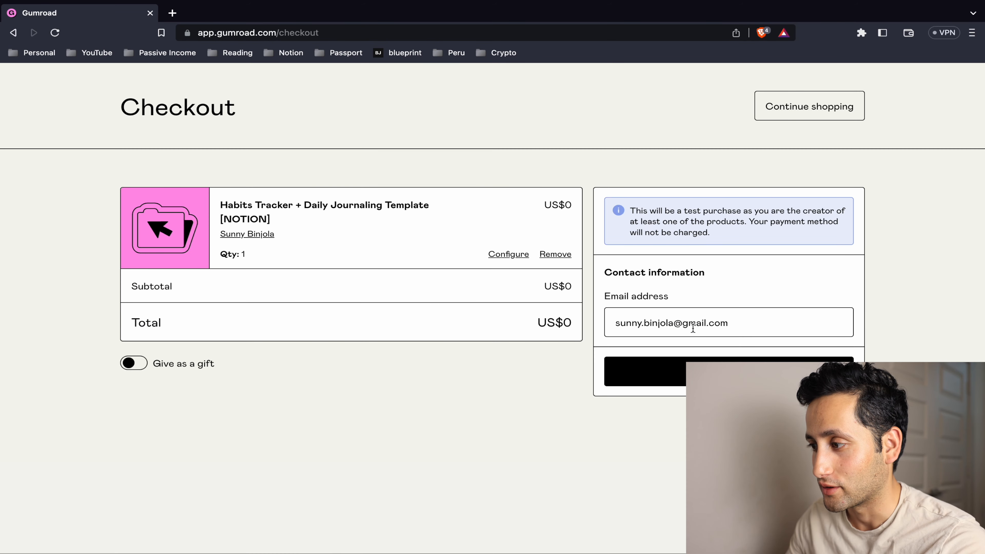
{"action": "left_click", "coordinate": [688, 371]}
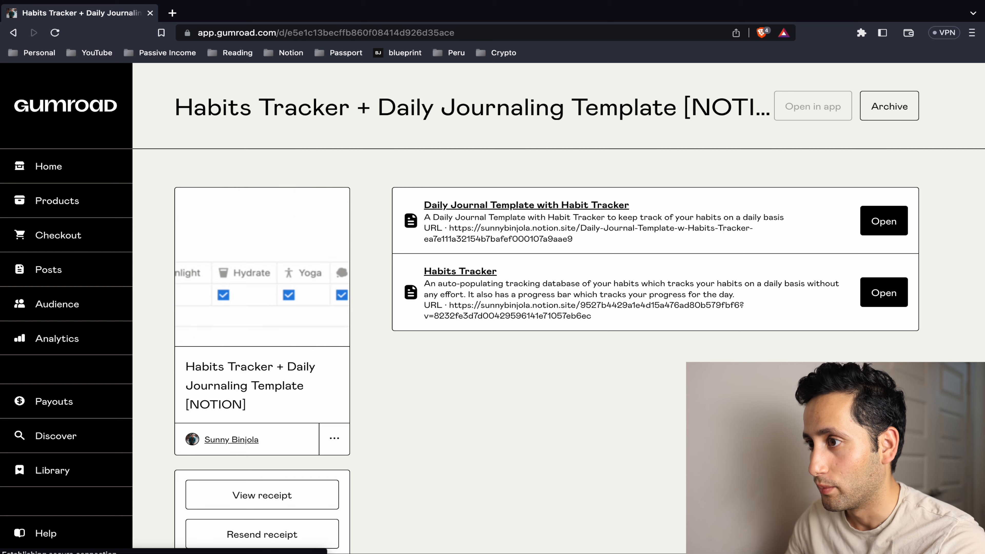
- Open the Daily Journal Template and Habits Tracker Notion pages in new tabs
{"action": "left_click", "coordinate": [896, 221]}
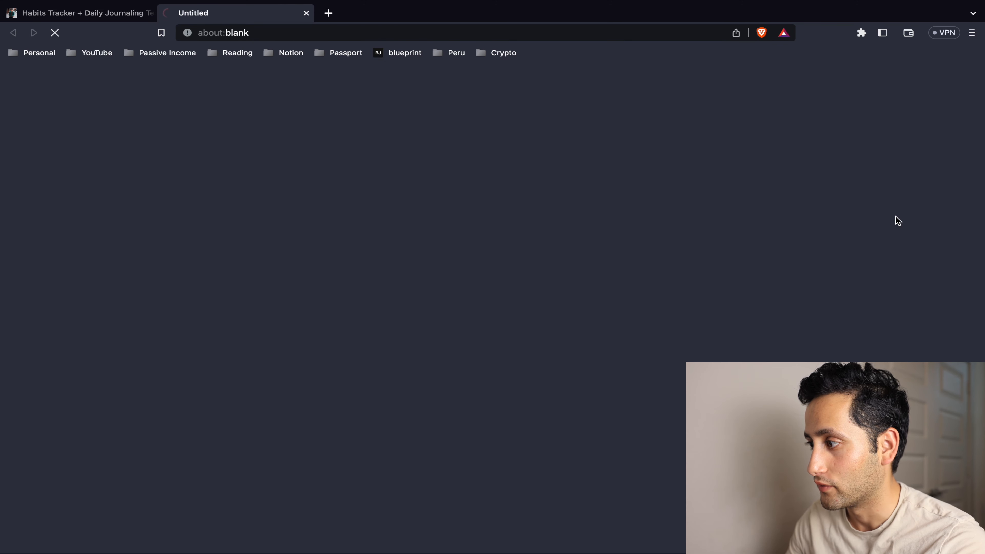
{"action": "left_click", "coordinate": [63, 15]}
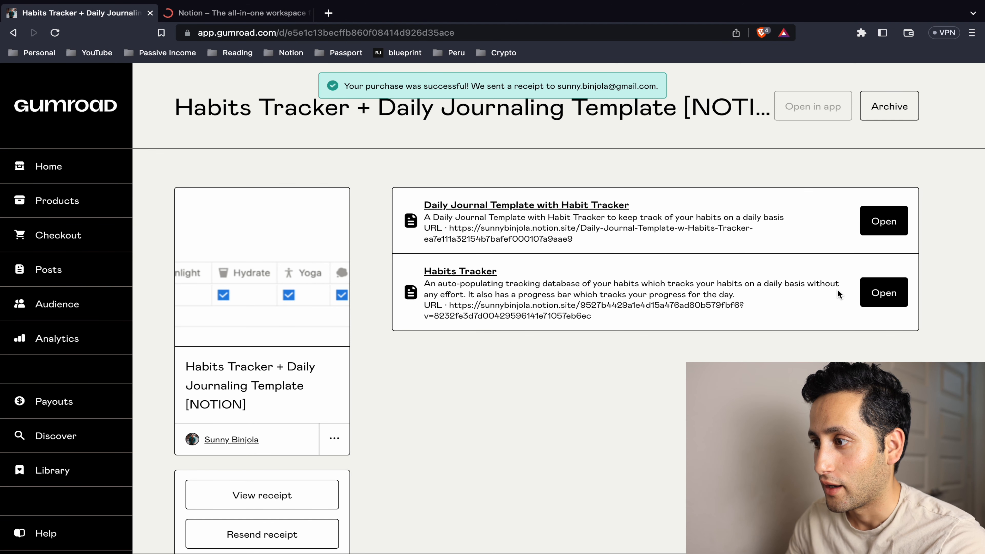
{"action": "left_click", "coordinate": [881, 291]}
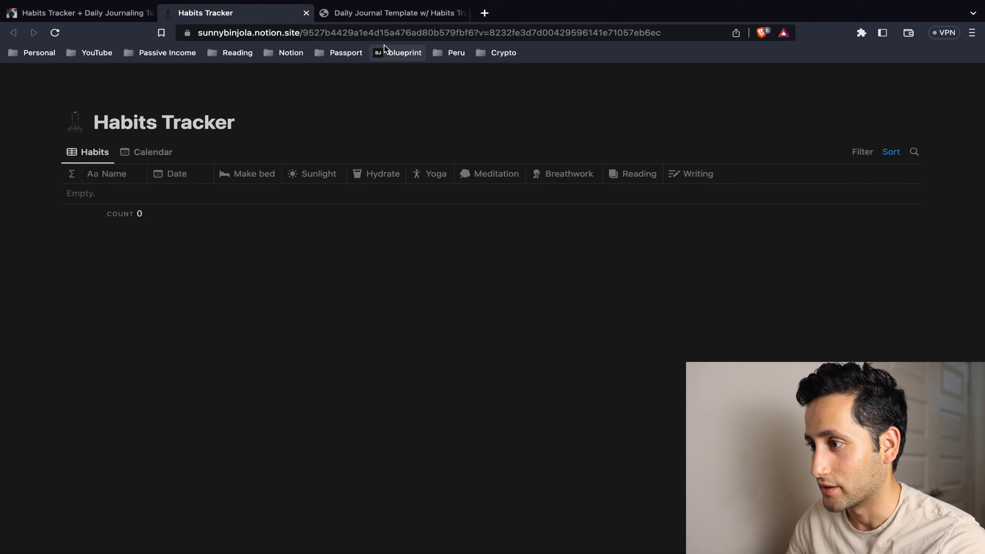
- Compare the public journal template and Habits Tracker pages, then move to the Notion desktop app
{"action": "left_click", "coordinate": [394, 16]}
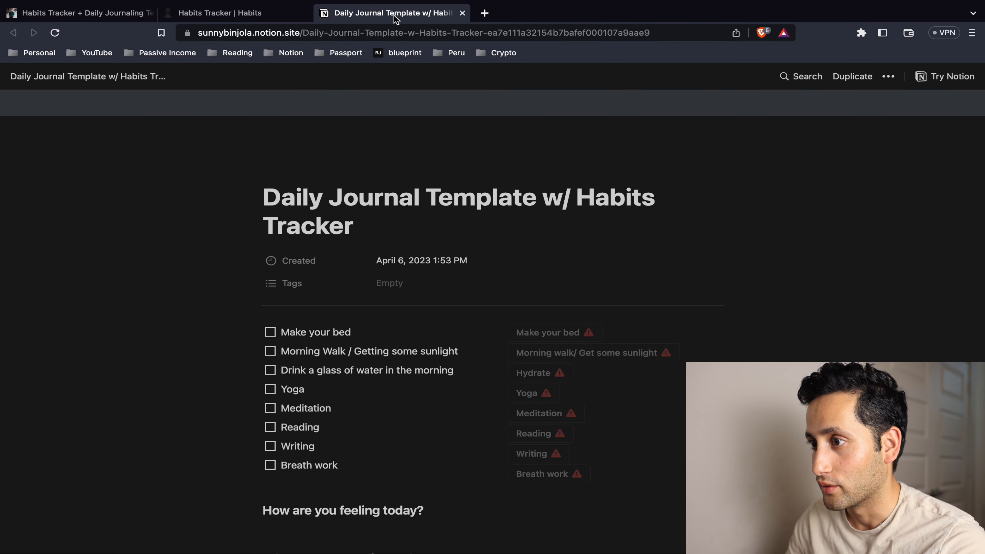
{"action": "left_click", "coordinate": [254, 13]}
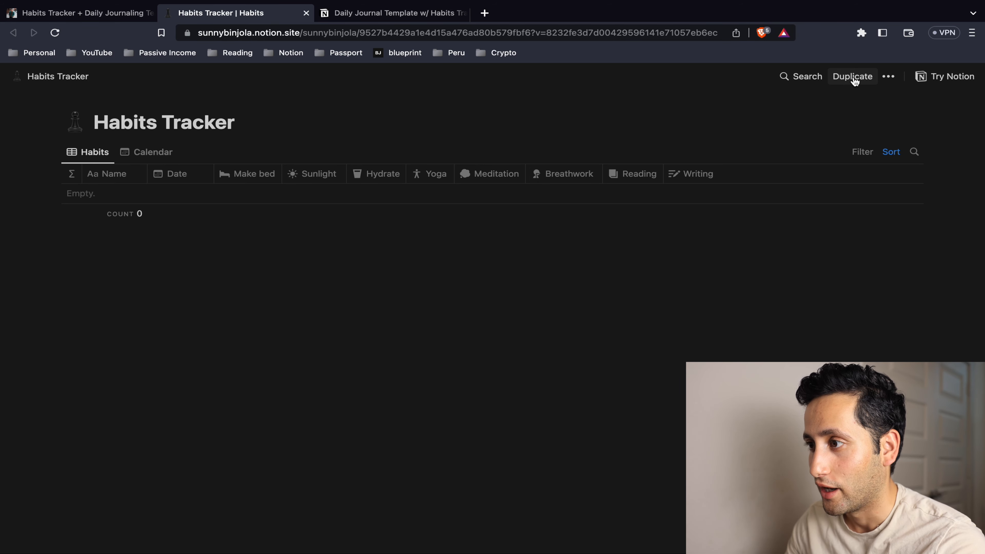
{"action": "left_click", "coordinate": [377, 14]}
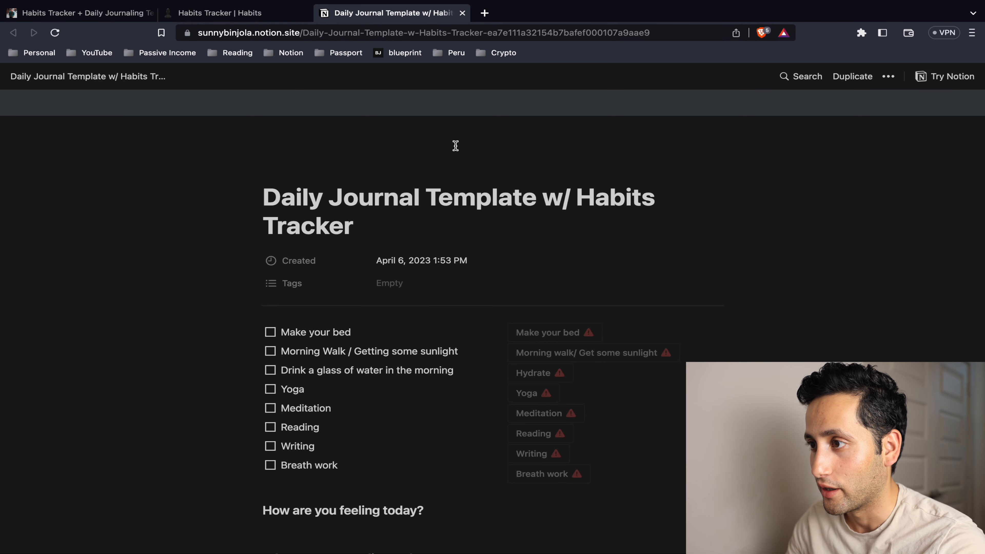
{"action": "key", "text": "ctrl+Right"}
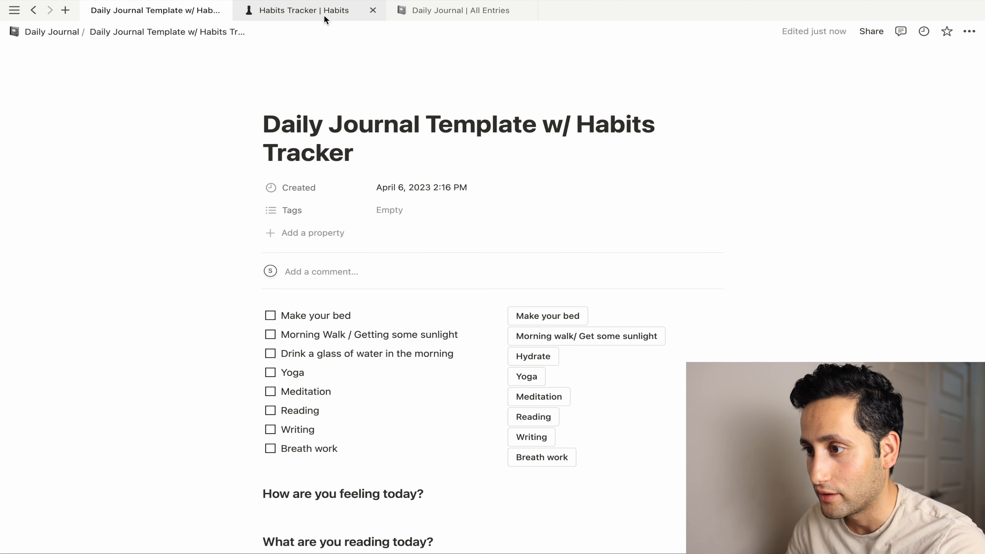
- Look over the copied Habits Tracker database, Daily Journal list and template page
{"action": "left_click", "coordinate": [325, 14]}
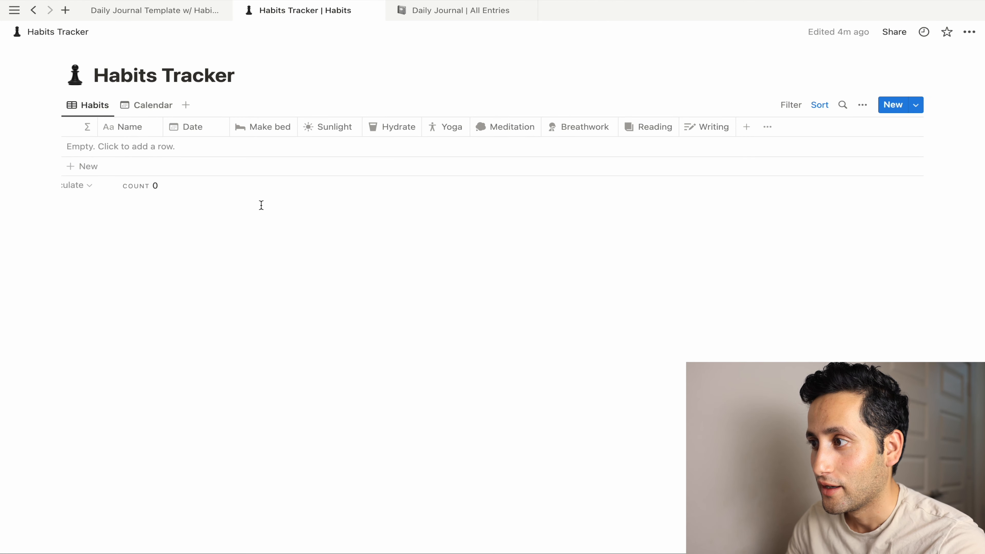
{"action": "left_click", "coordinate": [429, 17]}
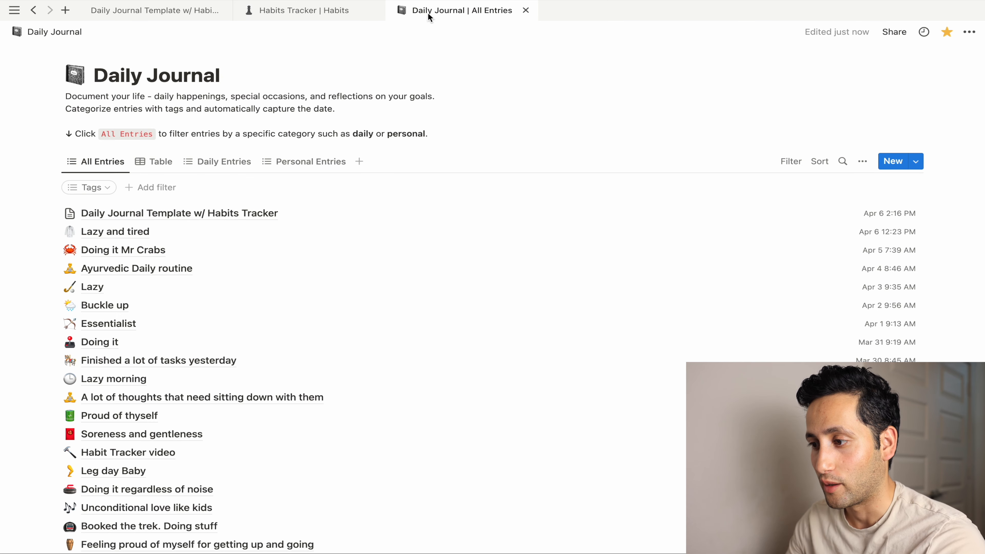
{"action": "left_click", "coordinate": [147, 10]}
{"action": "scroll", "coordinate": [197, 190], "scroll_direction": "down", "scroll_amount": 6}
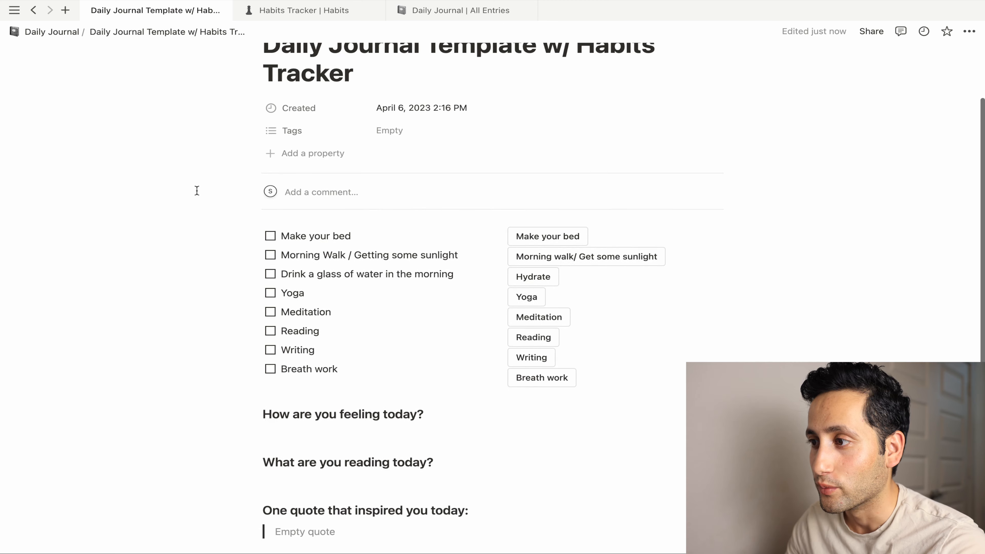
{"action": "scroll", "coordinate": [197, 189], "scroll_direction": "up", "scroll_amount": 3}
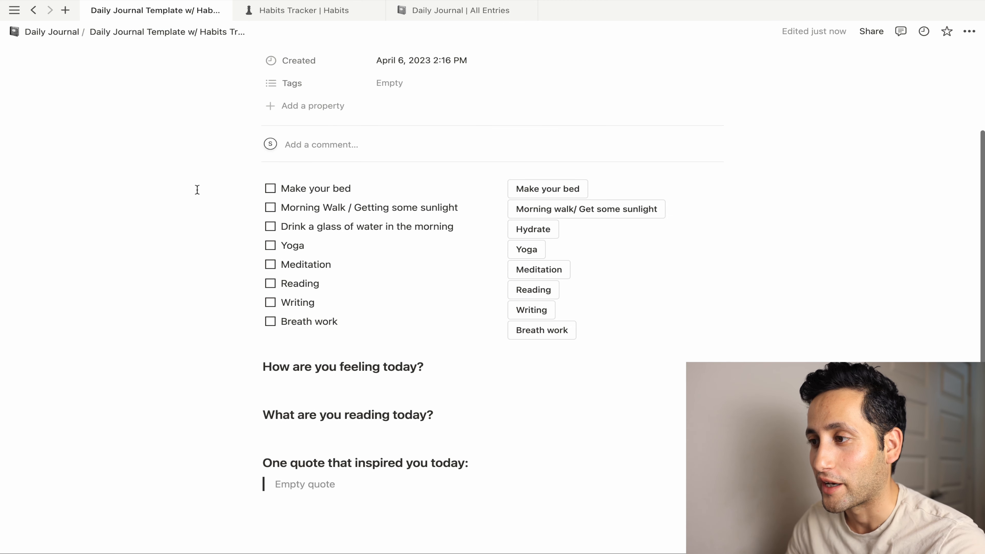
{"action": "scroll", "coordinate": [197, 190], "scroll_direction": "up", "scroll_amount": 2}
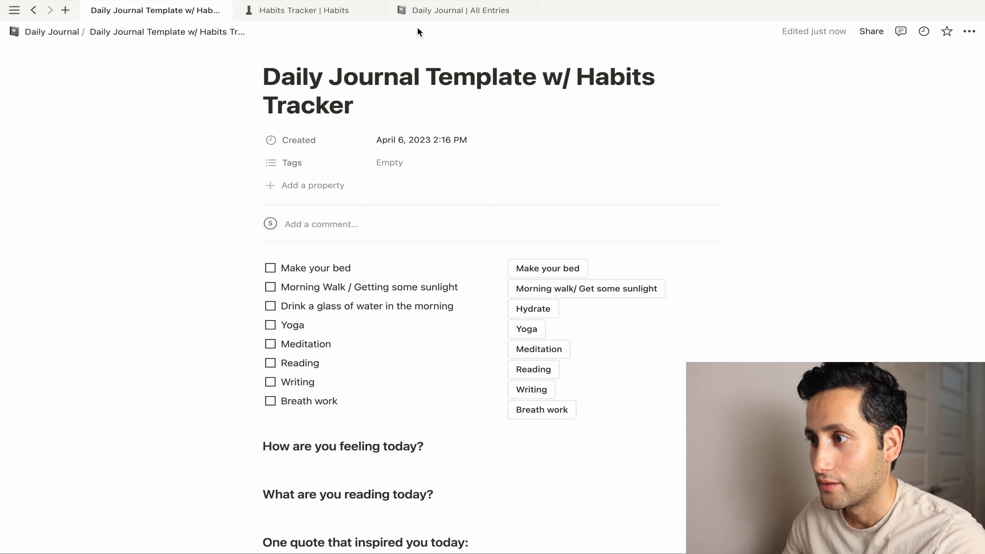
- Select all blocks on the Daily Journal Template w/ Habits Tracker page
{"action": "left_click", "coordinate": [426, 14]}
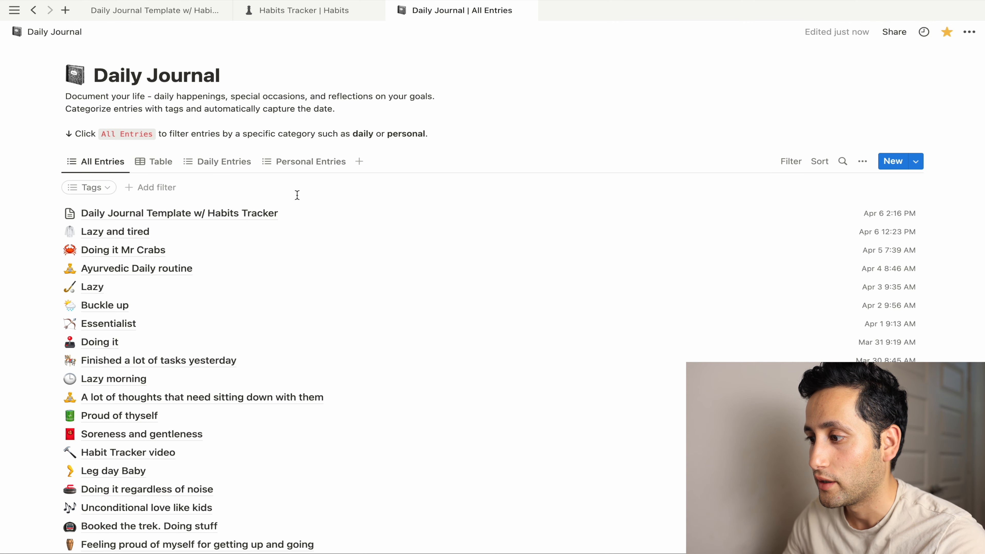
{"action": "left_click", "coordinate": [199, 11]}
{"action": "scroll", "coordinate": [431, 328], "scroll_direction": "down", "scroll_amount": 5}
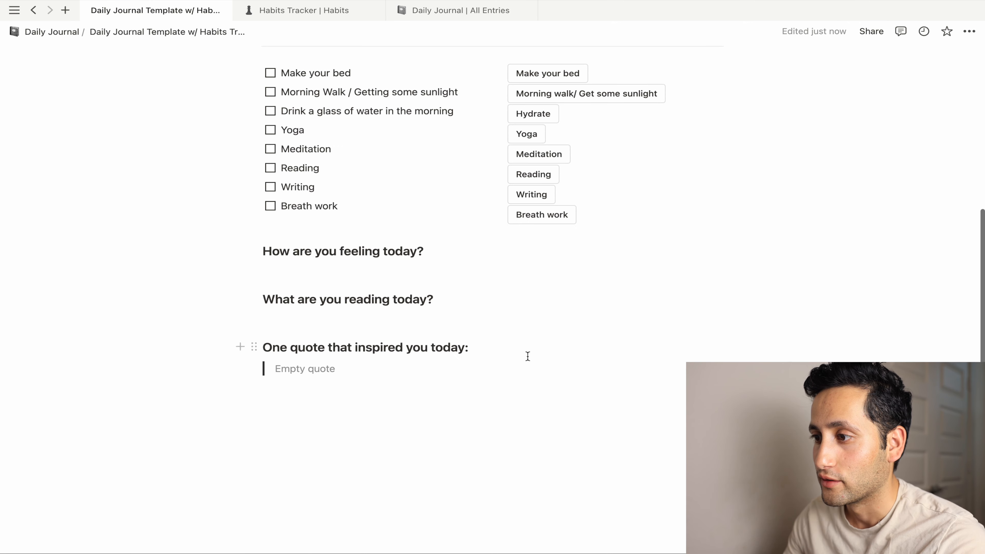
{"action": "left_click_drag", "start_coordinate": [675, 402], "coordinate": [293, 248]}
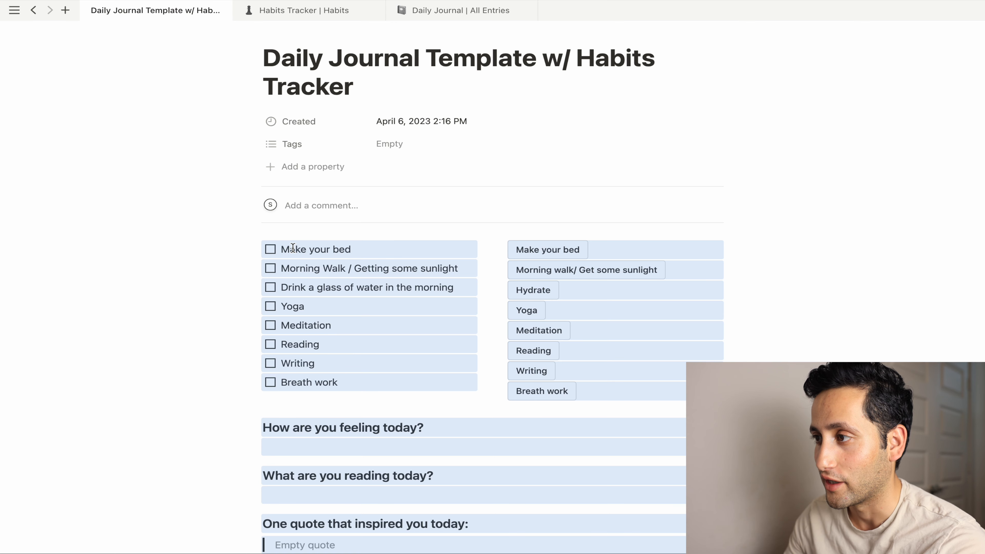
- Create a new Daily Journal template and paste the habit checklist and buttons into it
{"action": "left_click", "coordinate": [474, 12]}
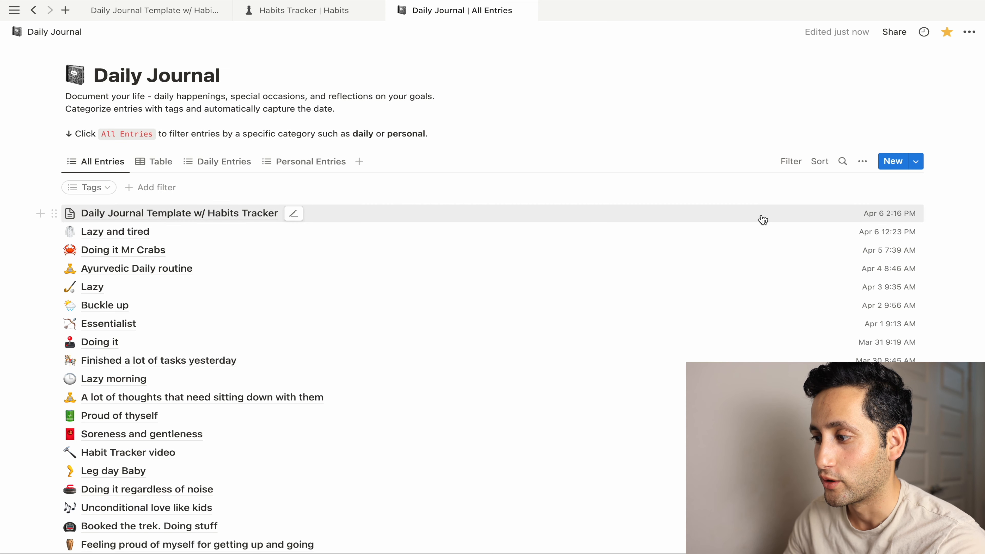
{"action": "left_click", "coordinate": [892, 161]}
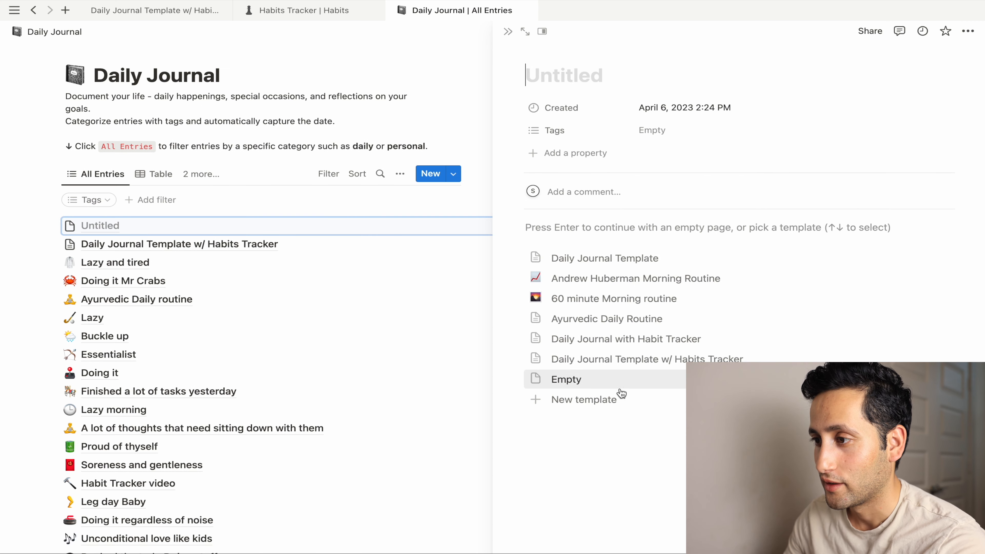
{"action": "left_click", "coordinate": [621, 399]}
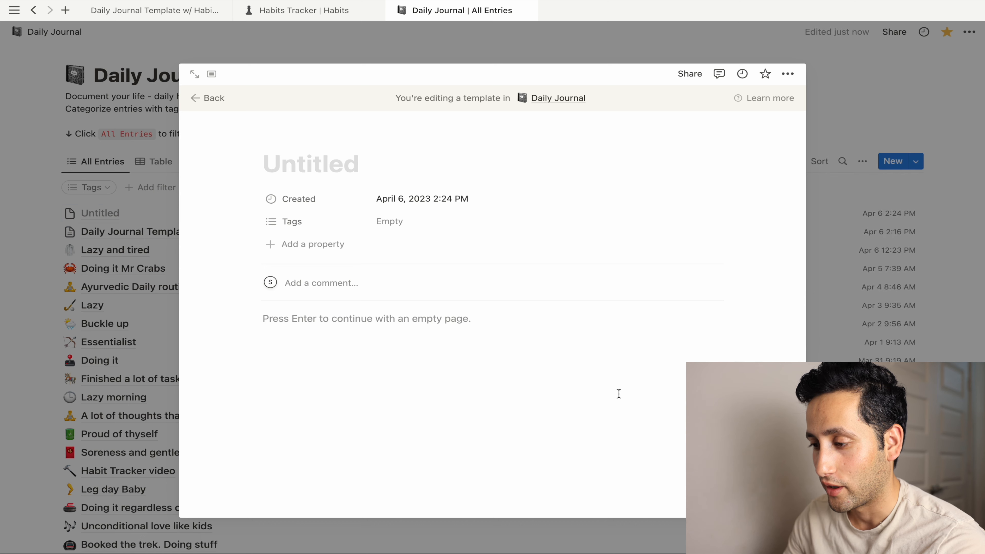
{"action": "key", "text": "Return"}
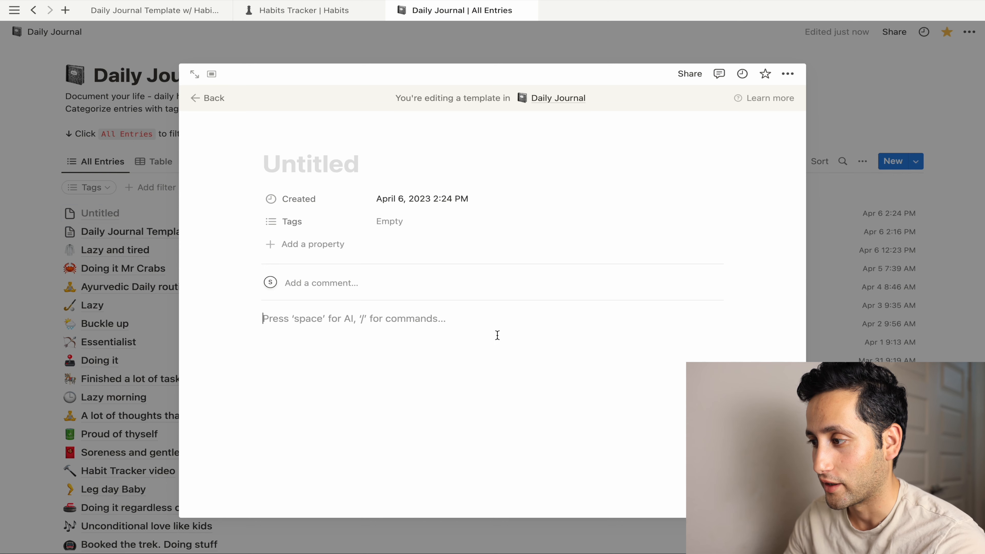
{"action": "key", "text": "ctrl+v"}
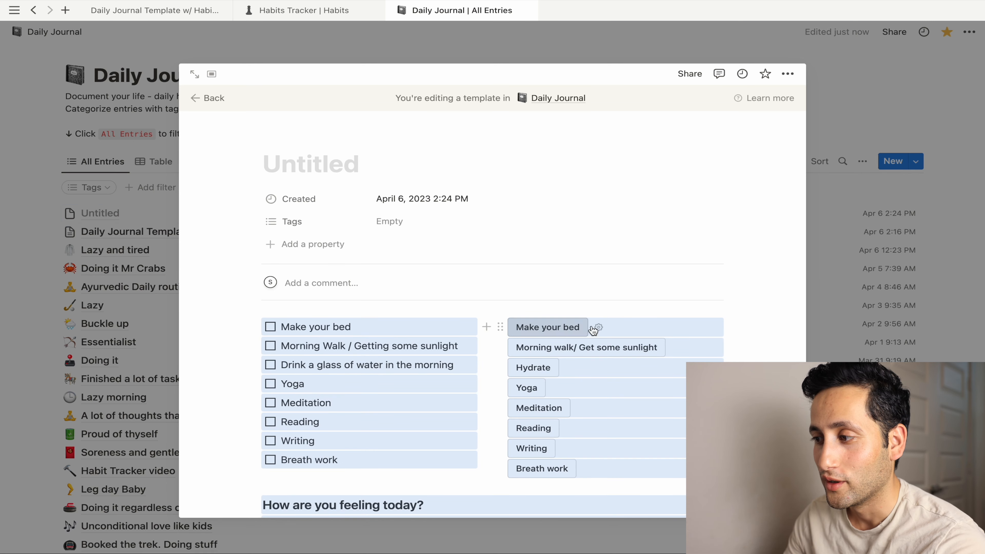
{"action": "left_click", "coordinate": [756, 330]}
{"action": "scroll", "coordinate": [756, 330], "scroll_direction": "down", "scroll_amount": 1}
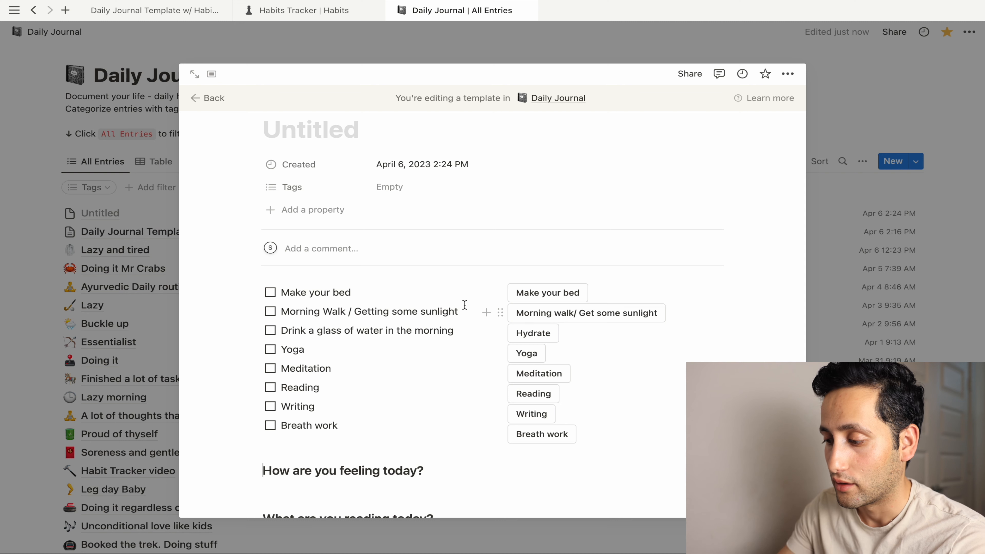
- Title the template 'Daily Habit Tracker Journal' and leave the template editor
{"action": "left_click", "coordinate": [342, 128]}
{"action": "type", "text": "D"}
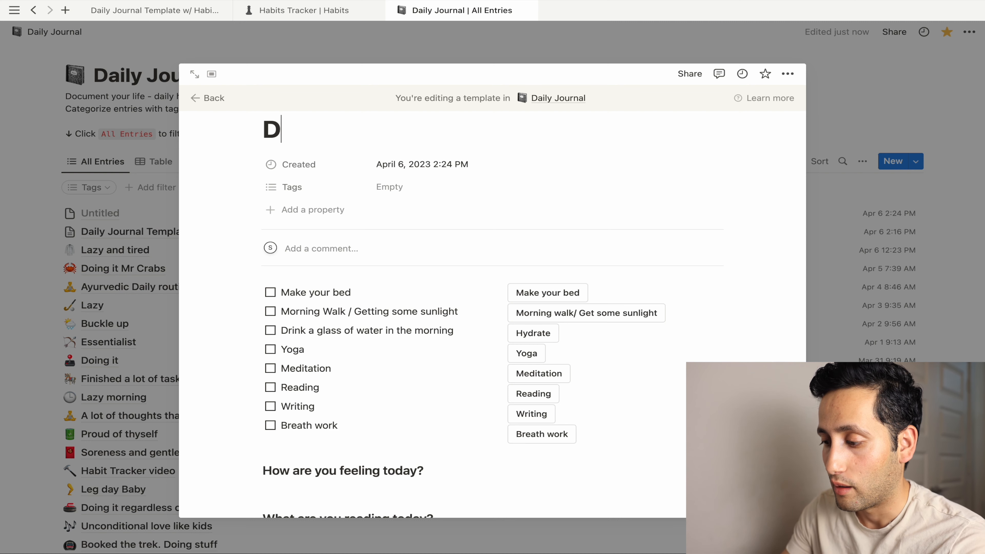
{"action": "type", "text": "aily Ha"}
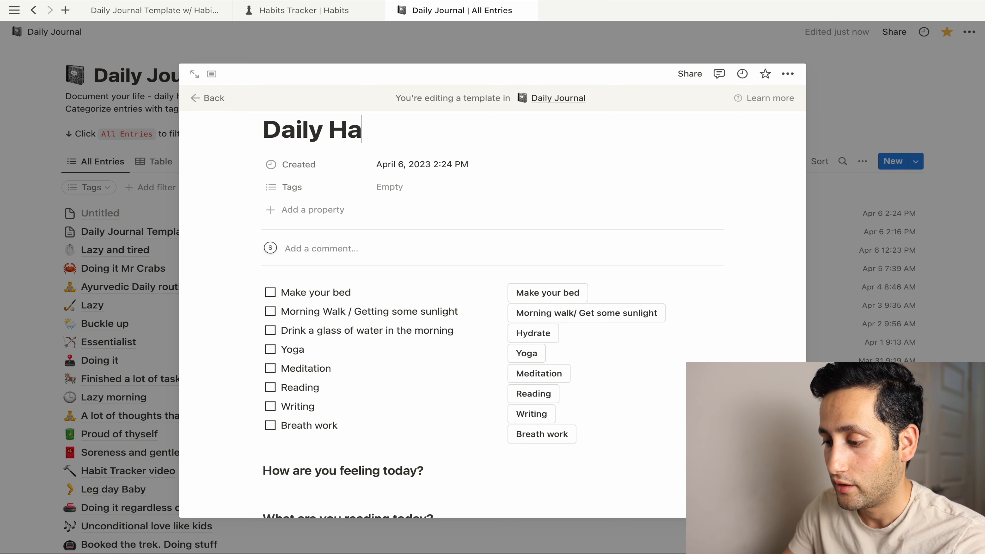
{"action": "type", "text": "bit Tra"}
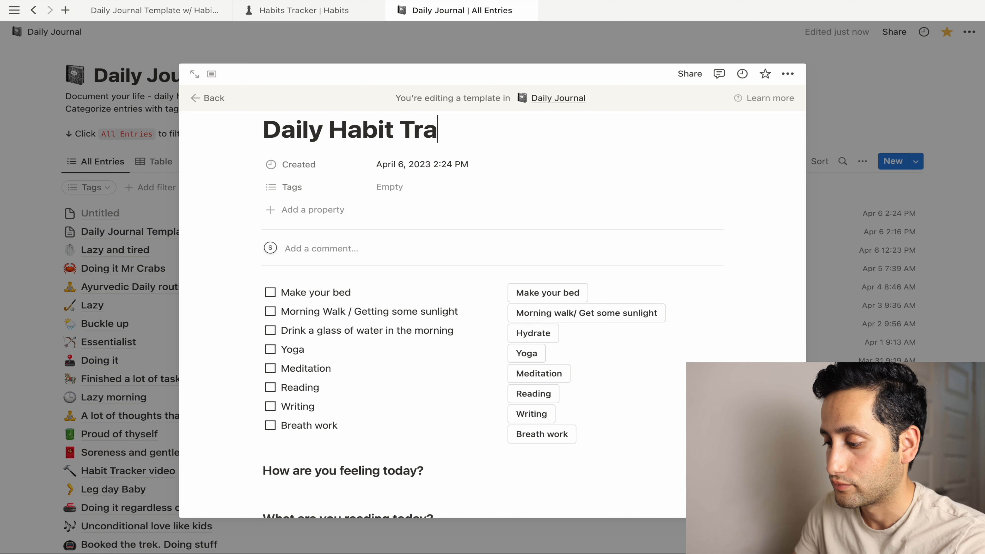
{"action": "type", "text": "cker Journal"}
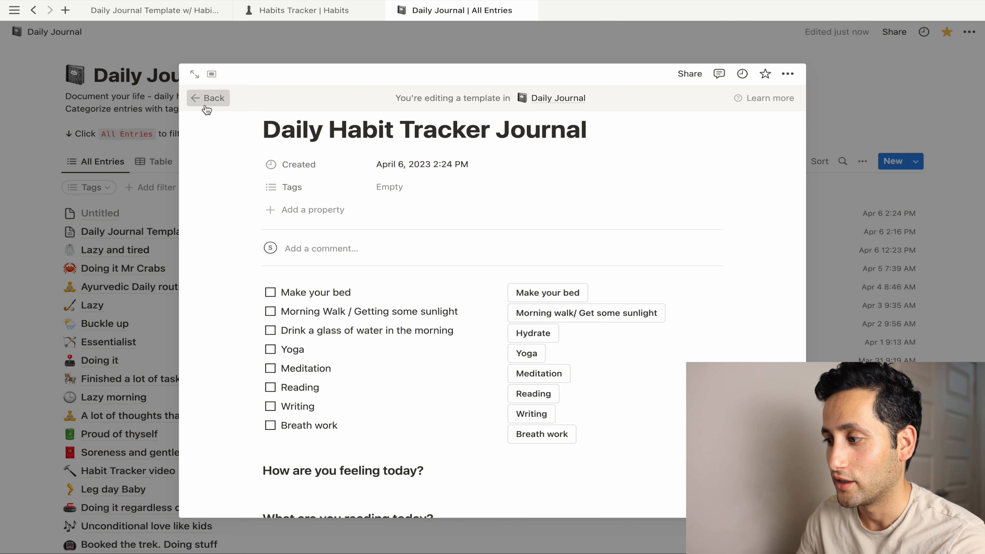
{"action": "left_click", "coordinate": [208, 98]}
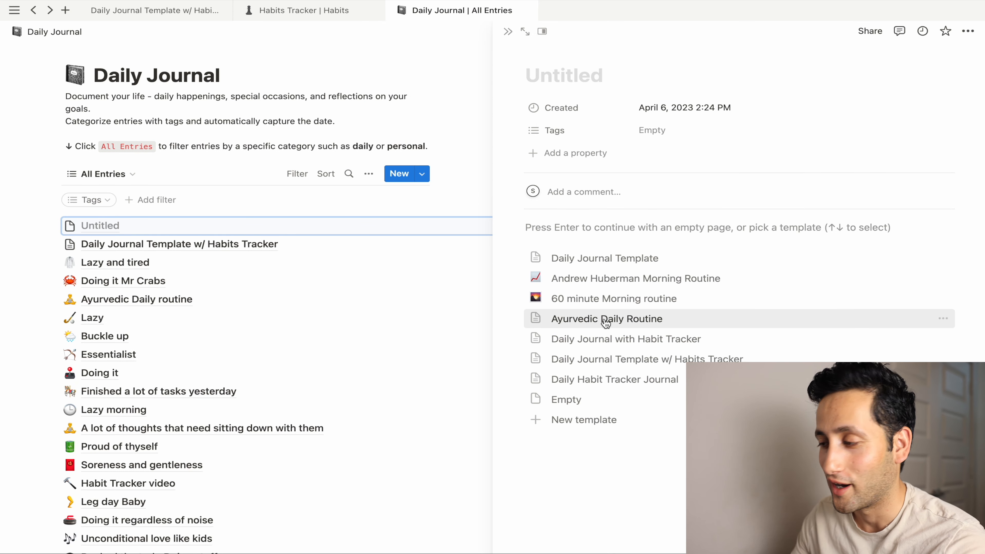
- Apply the Daily Habit Tracker Journal template, tick Make your bed and log it
{"action": "left_click", "coordinate": [606, 380]}
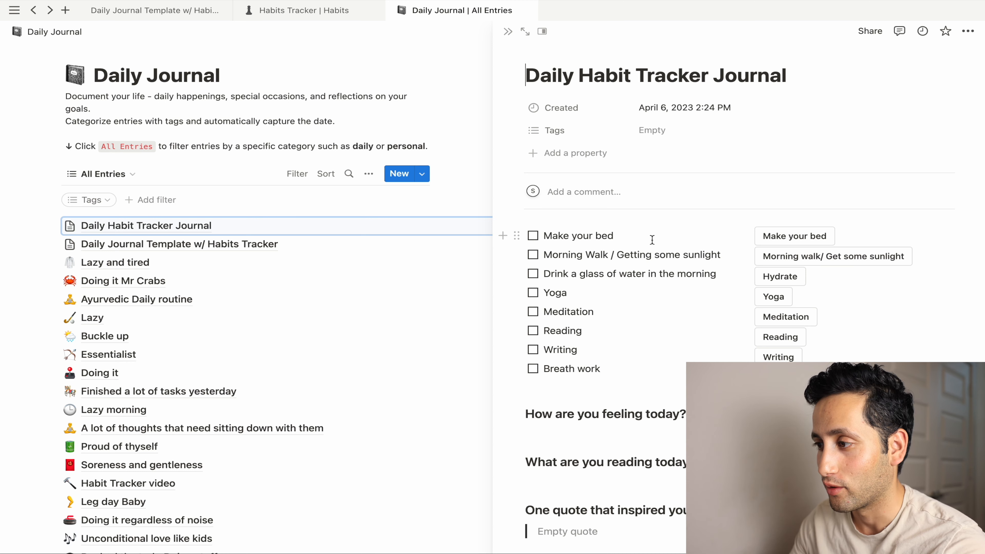
{"action": "left_click", "coordinate": [533, 236]}
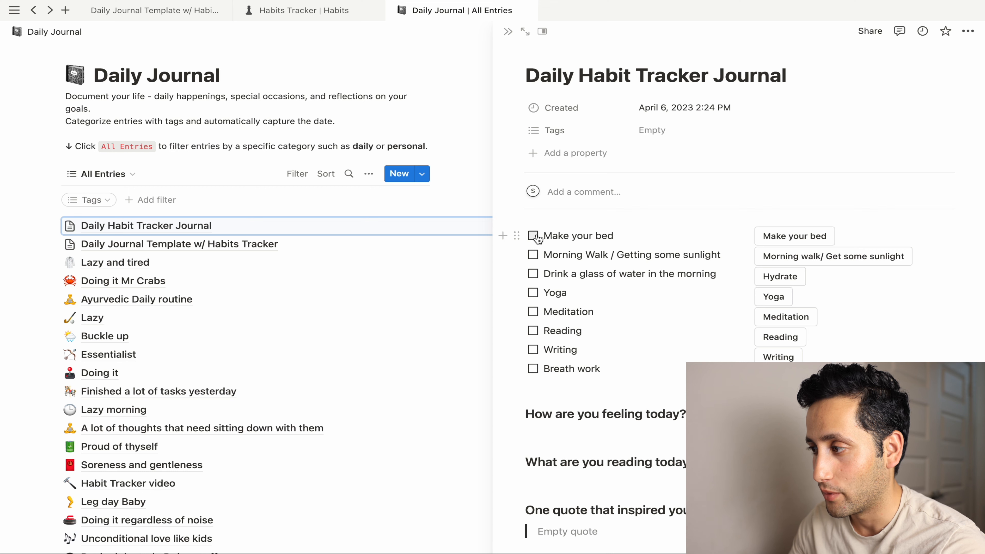
{"action": "left_click", "coordinate": [770, 243]}
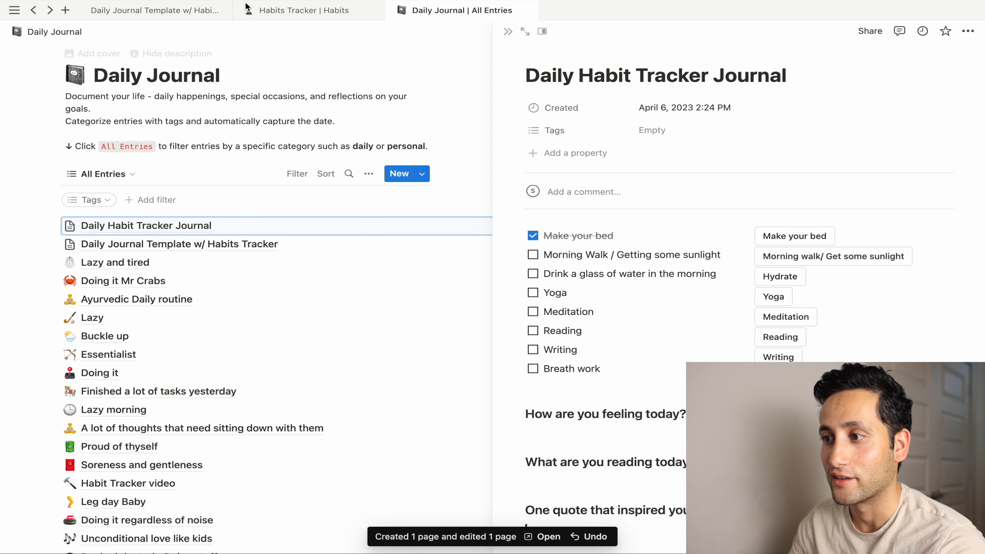
- Confirm the April 6, 2023 Habits Tracker row has Make bed checked, then return to the entry
{"action": "left_click", "coordinate": [310, 11]}
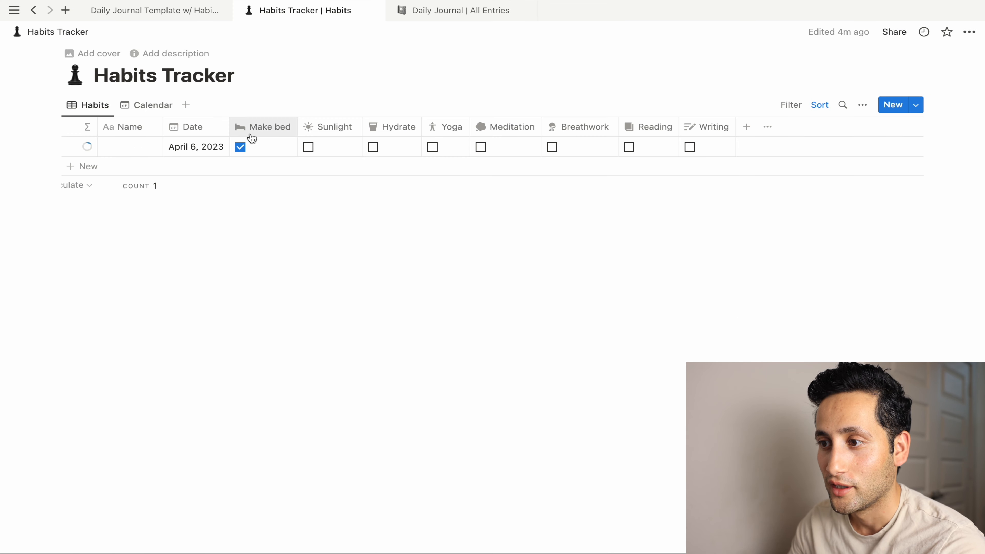
{"action": "left_click", "coordinate": [90, 149]}
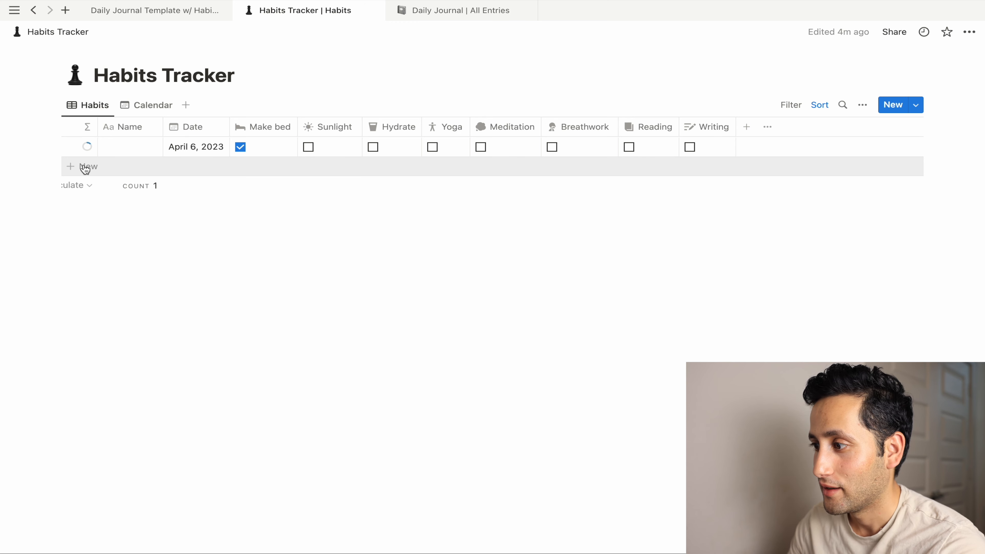
{"action": "left_click", "coordinate": [423, 17]}
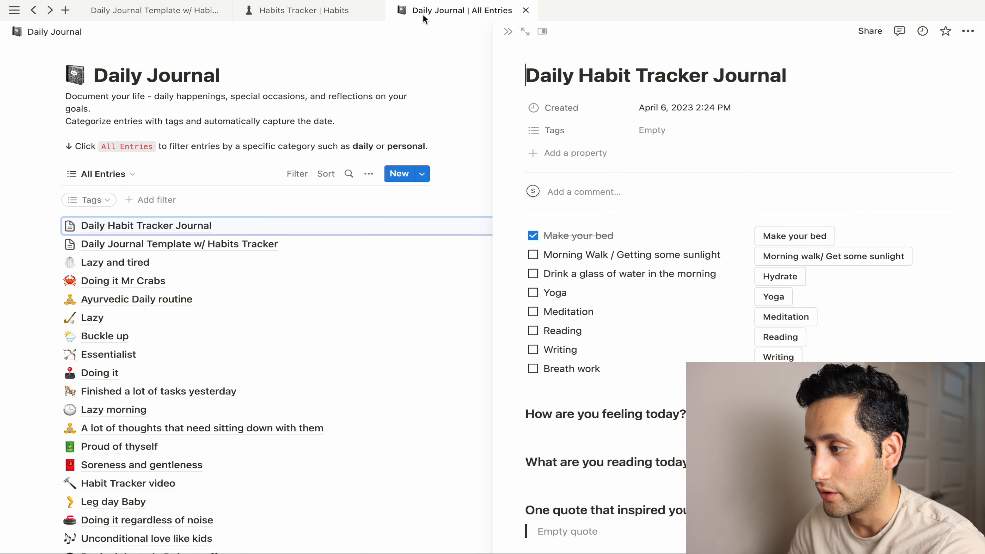
- Tick Morning Walk, water, Yoga, Meditation, Reading, Writing and Breath work in the checklist
{"action": "left_click", "coordinate": [533, 255]}
{"action": "left_click", "coordinate": [533, 274]}
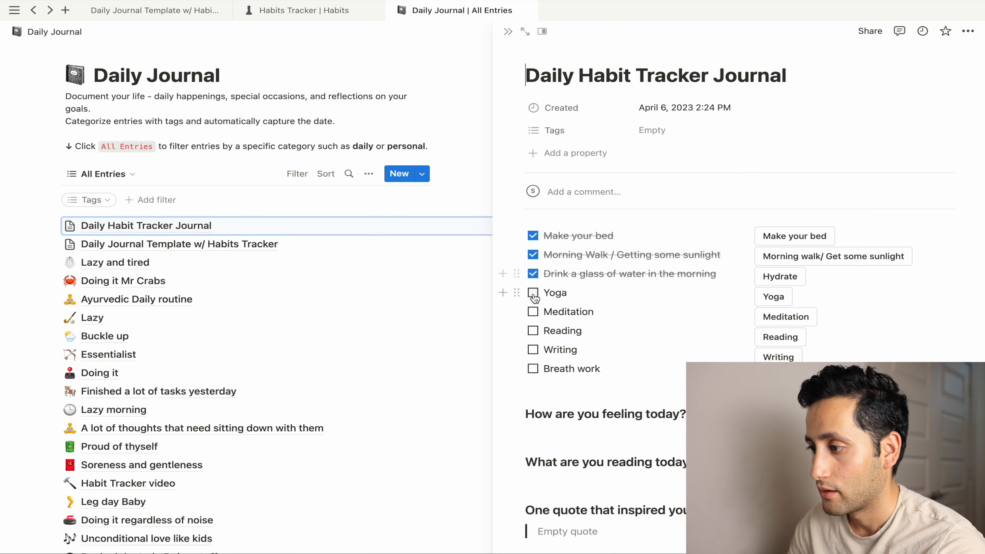
{"action": "left_click", "coordinate": [533, 293]}
{"action": "left_click", "coordinate": [533, 312]}
{"action": "left_click", "coordinate": [534, 331]}
{"action": "left_click", "coordinate": [534, 350]}
{"action": "left_click", "coordinate": [533, 369]}
- Log Morning Walk, Hydrate, Yoga, Meditation, Reading and Writing, then view the Habits Tracker
{"action": "left_click", "coordinate": [786, 257]}
{"action": "left_click", "coordinate": [780, 275]}
{"action": "left_click", "coordinate": [780, 294]}
{"action": "left_click", "coordinate": [779, 317]}
{"action": "left_click", "coordinate": [781, 336]}
{"action": "left_click", "coordinate": [777, 357]}
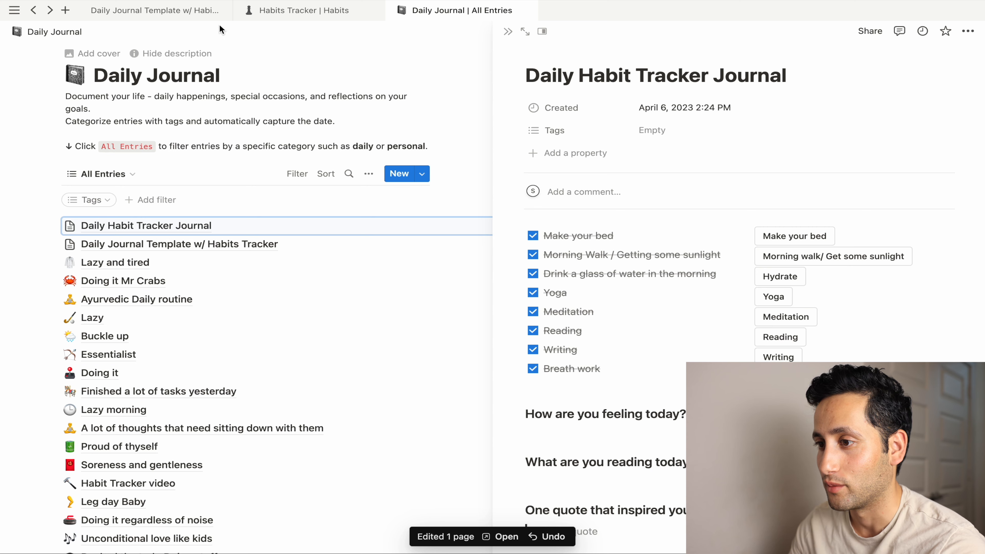
{"action": "left_click", "coordinate": [277, 17]}
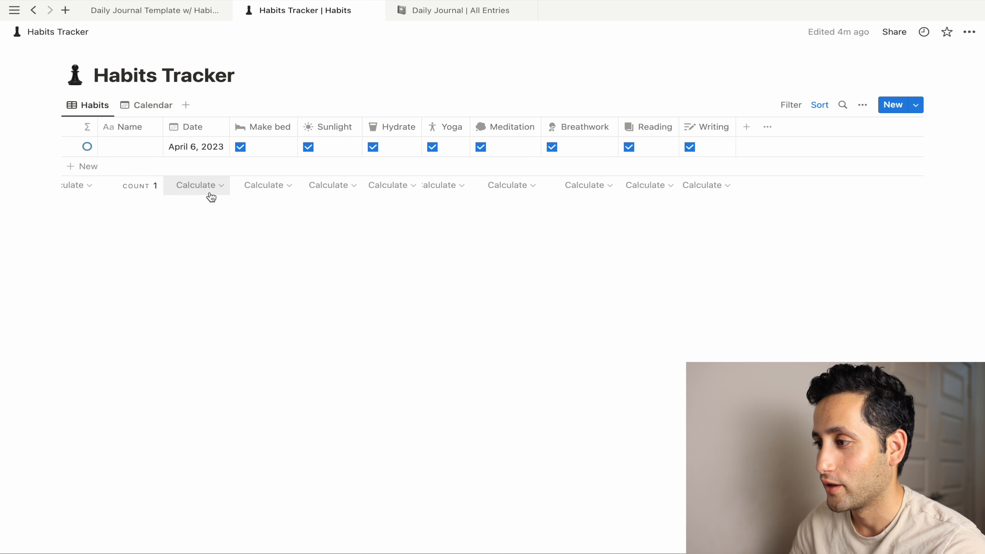
- Switch the Habits Tracker to its Calendar view for April 2023, showing the April 6 entry
{"action": "left_click", "coordinate": [160, 115]}
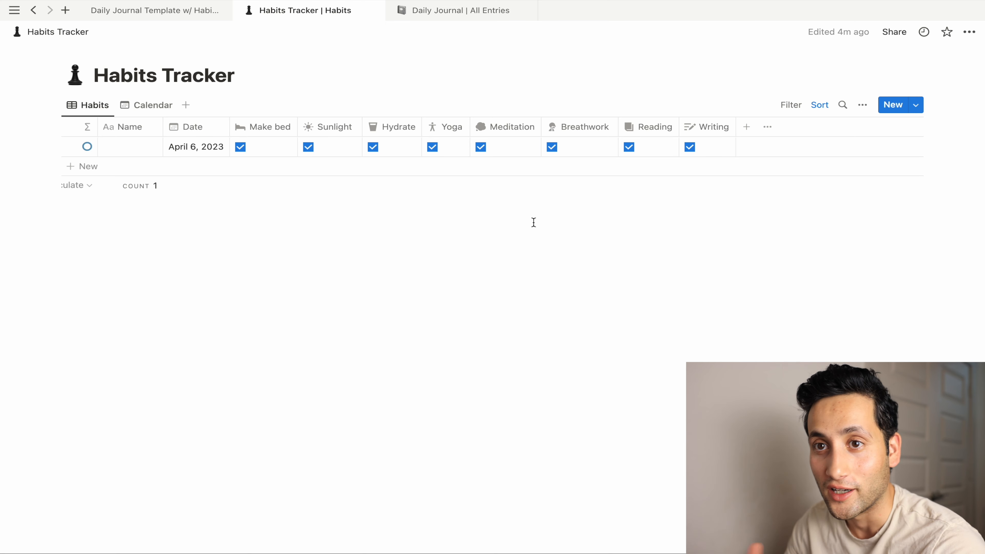
{"action": "mouse_move", "coordinate": [209, 193]}
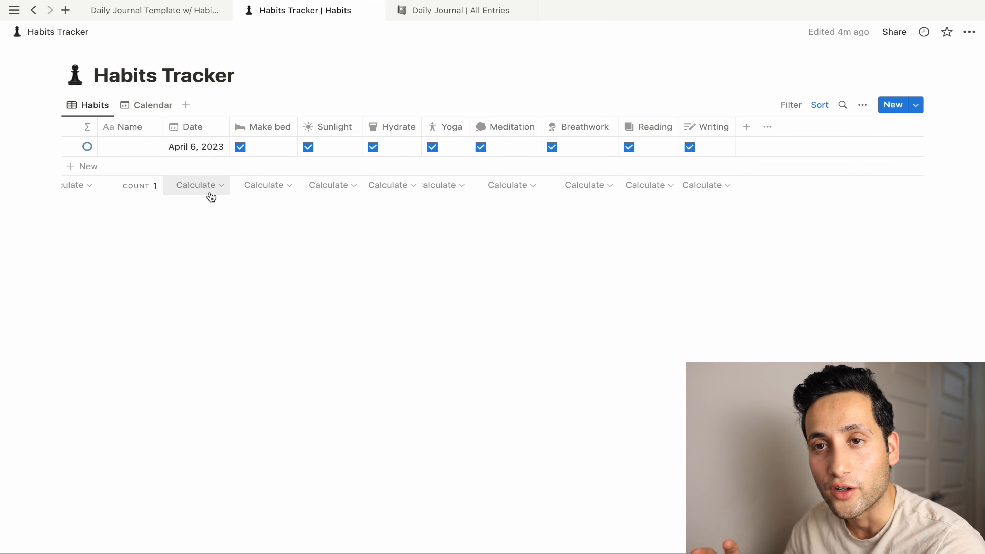
{"action": "left_click", "coordinate": [159, 112]}
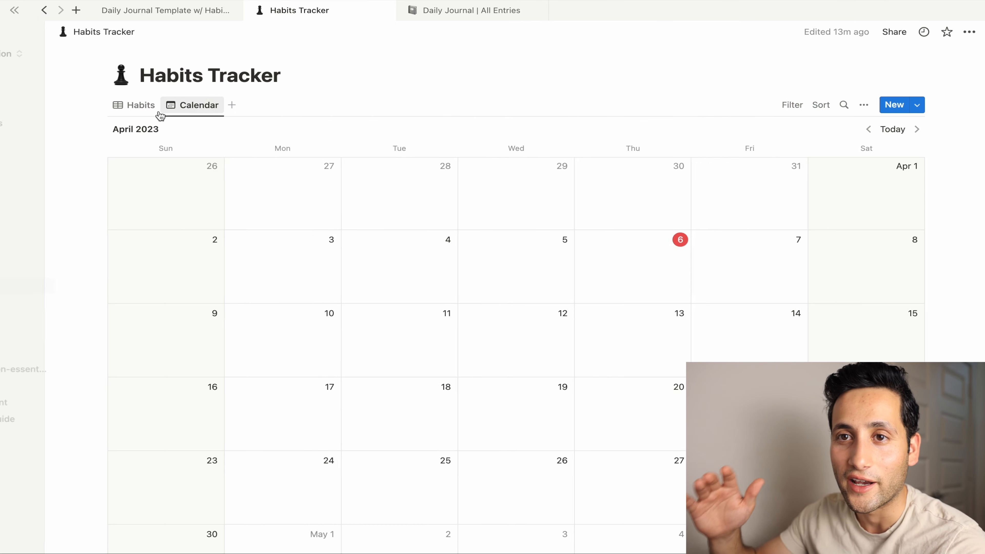